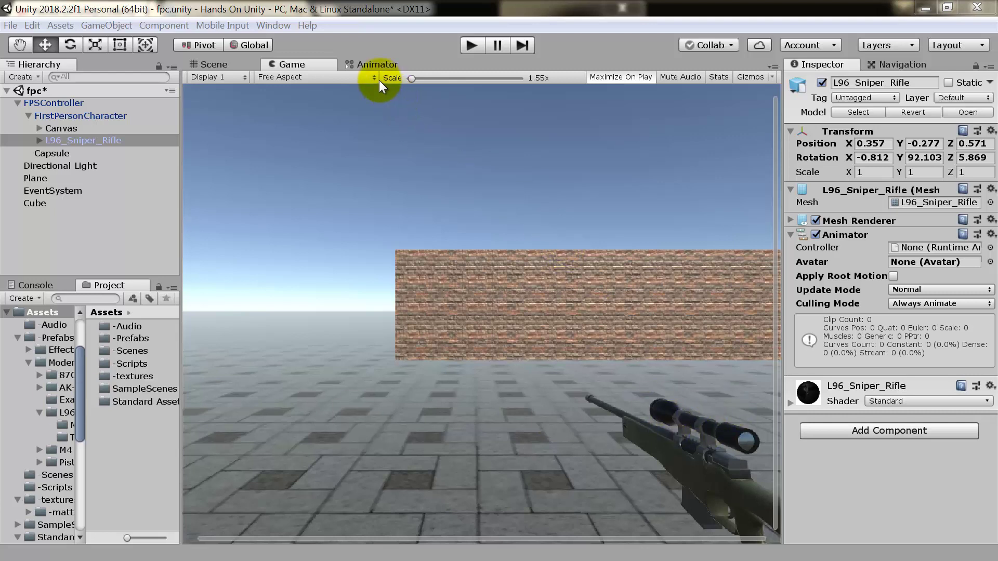
- Dock the Animation window below the Scene view and frame L96_Sniper_Rifle in the scene
click(281, 28)
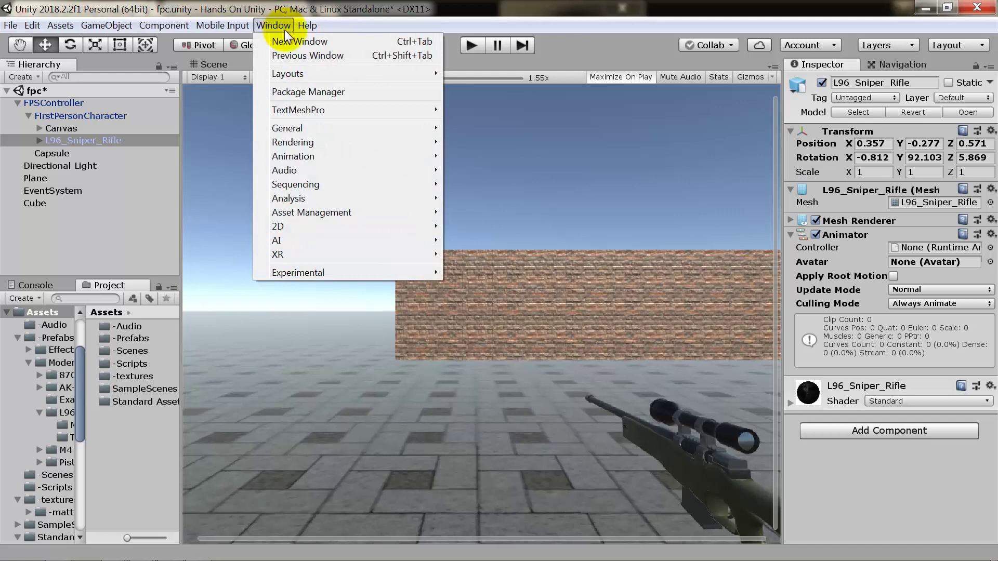
mouse_move(335, 163)
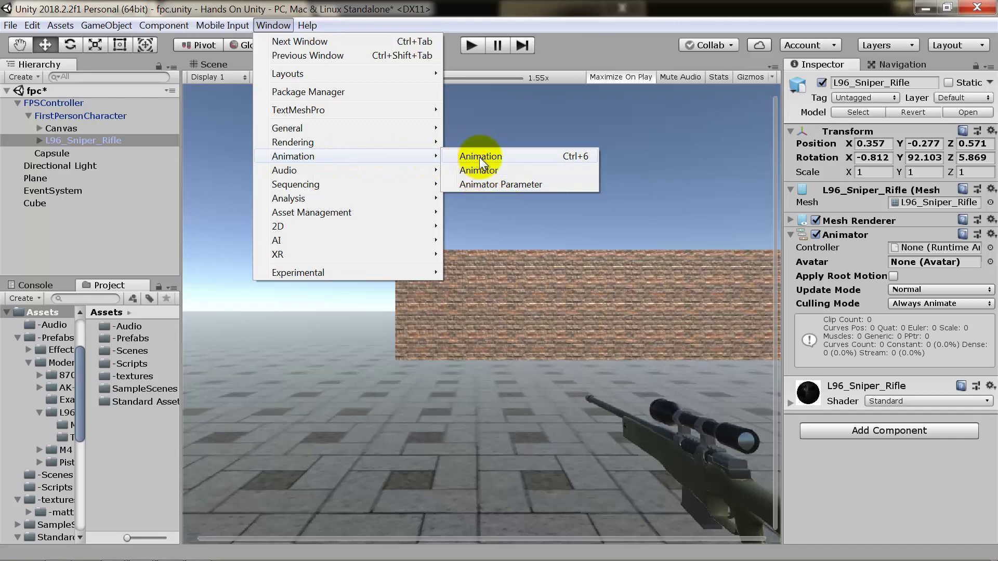
click(480, 158)
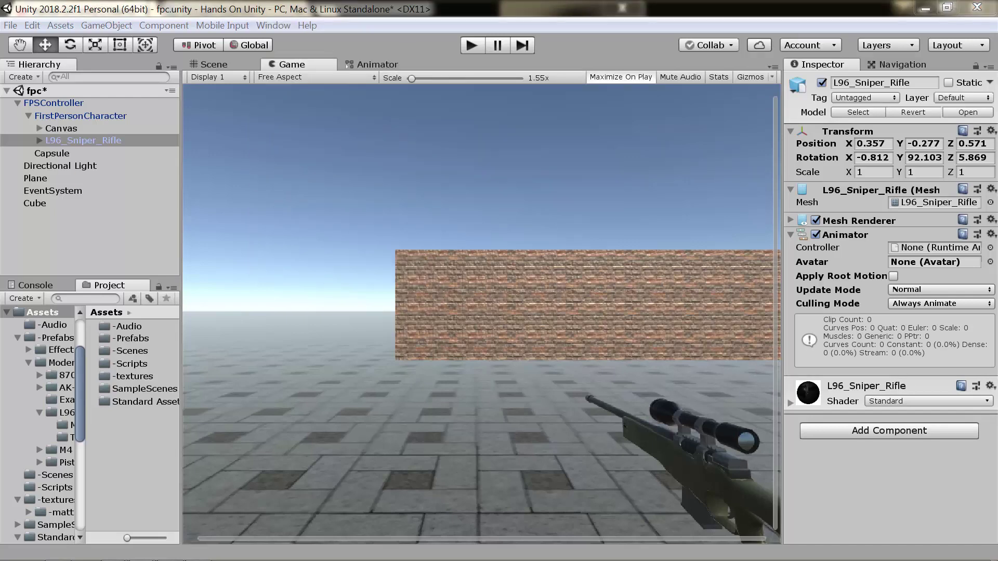
drag(162, 251, 450, 432)
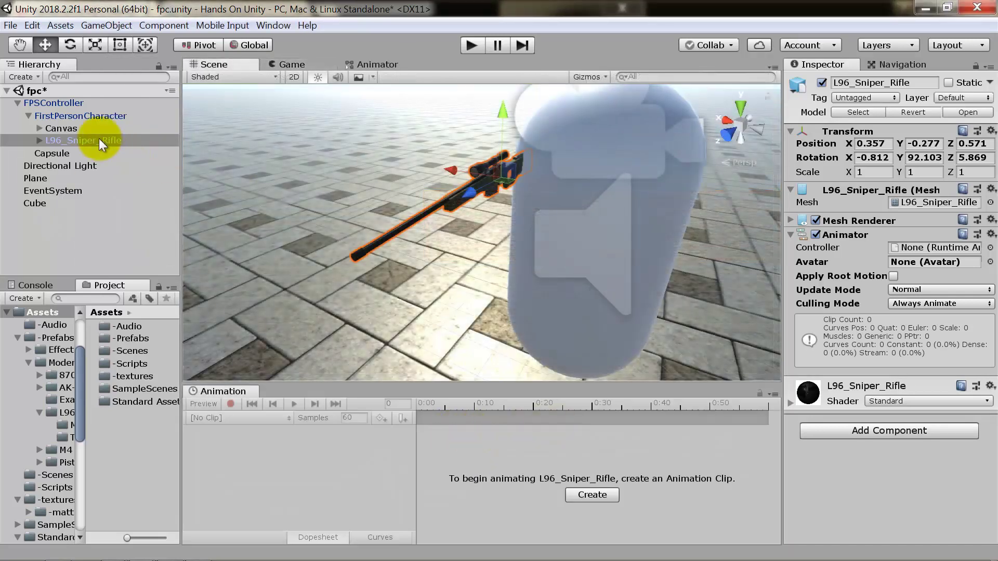
double_click(98, 139)
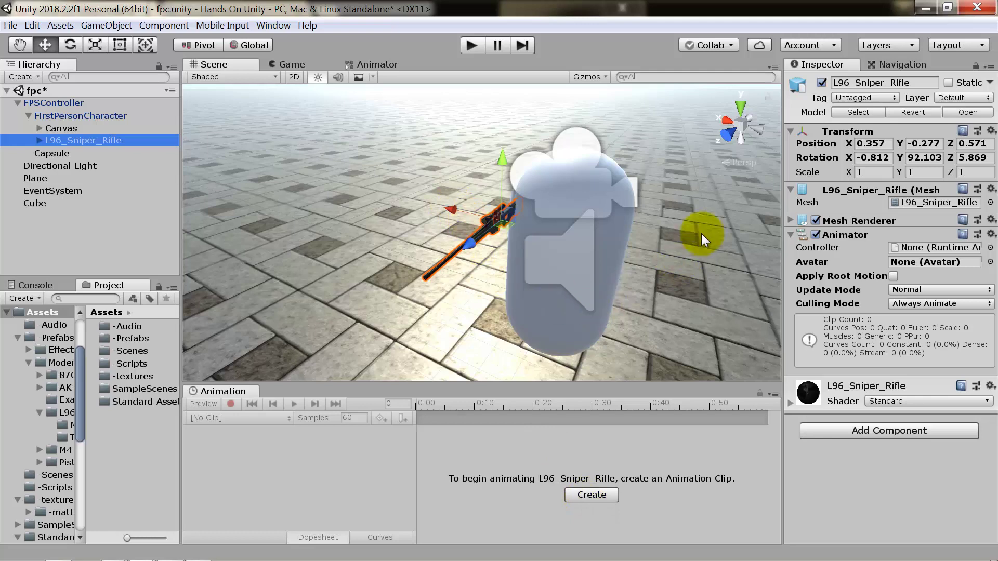
mouse_move(699, 212)
alt+mouse_down()
mouse_move(474, 269)
mouse_move(460, 240)
alt+mouse_up()
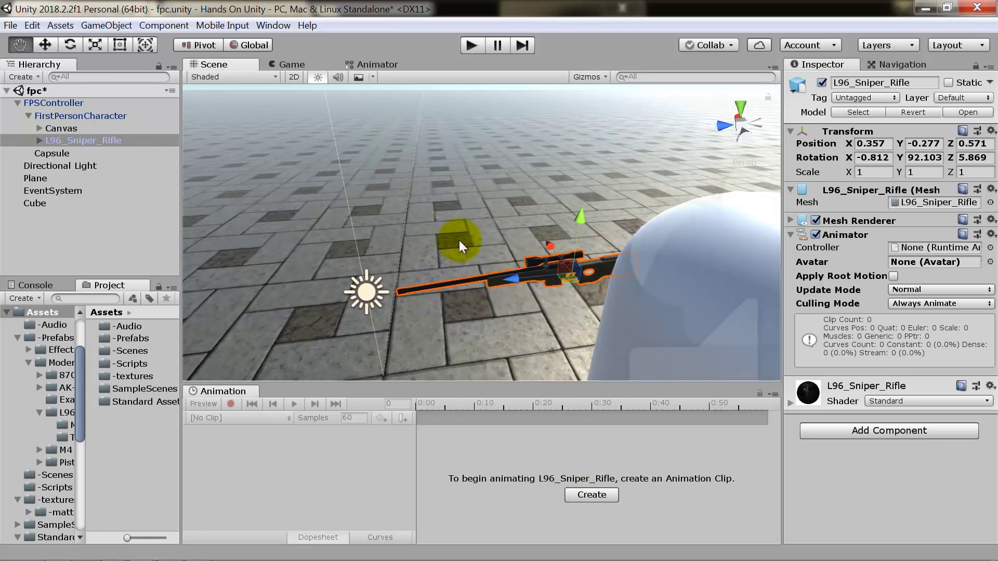
- Start a new animation clip and create and open an -Animations folder in Assets
click(592, 493)
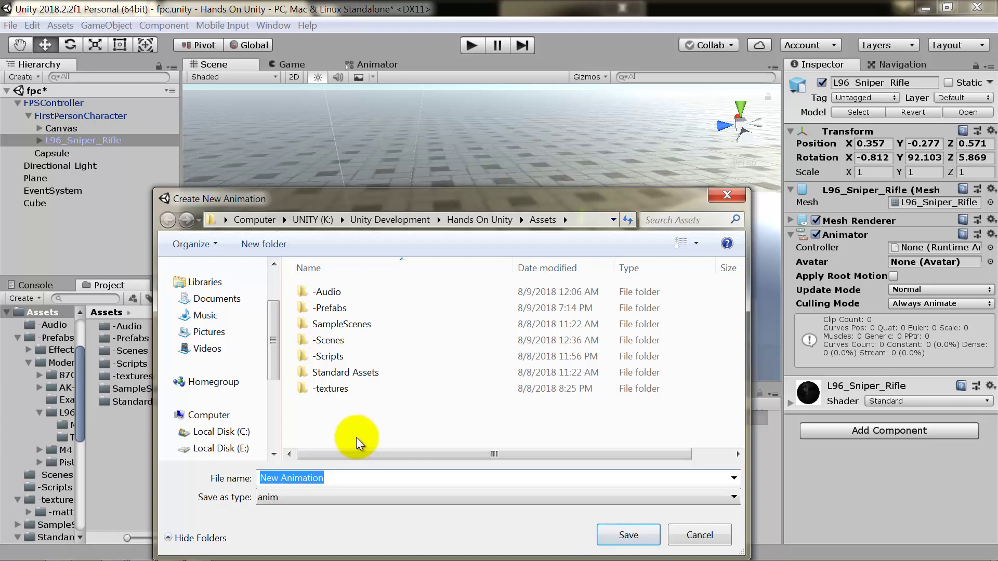
click(249, 242)
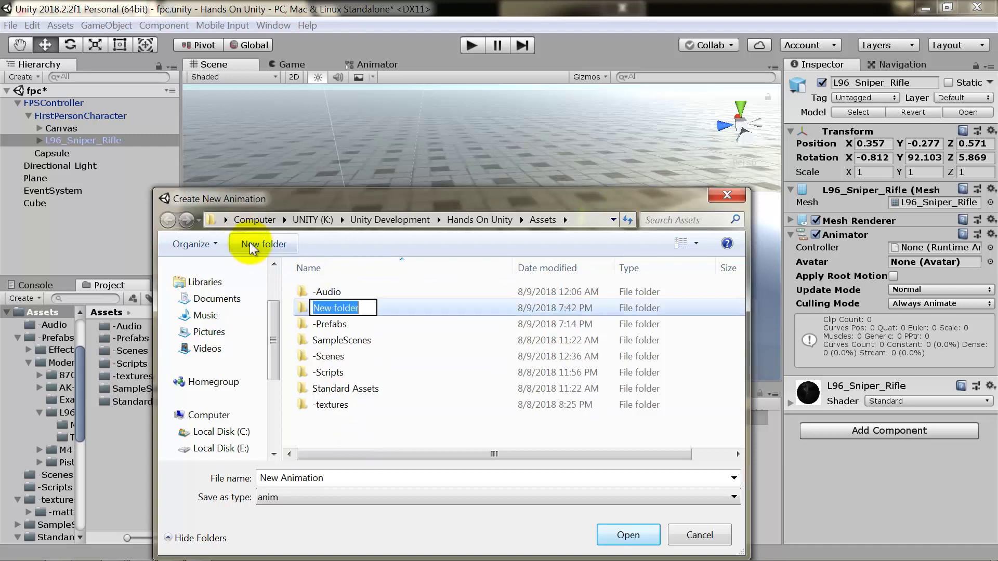
text(Anim)
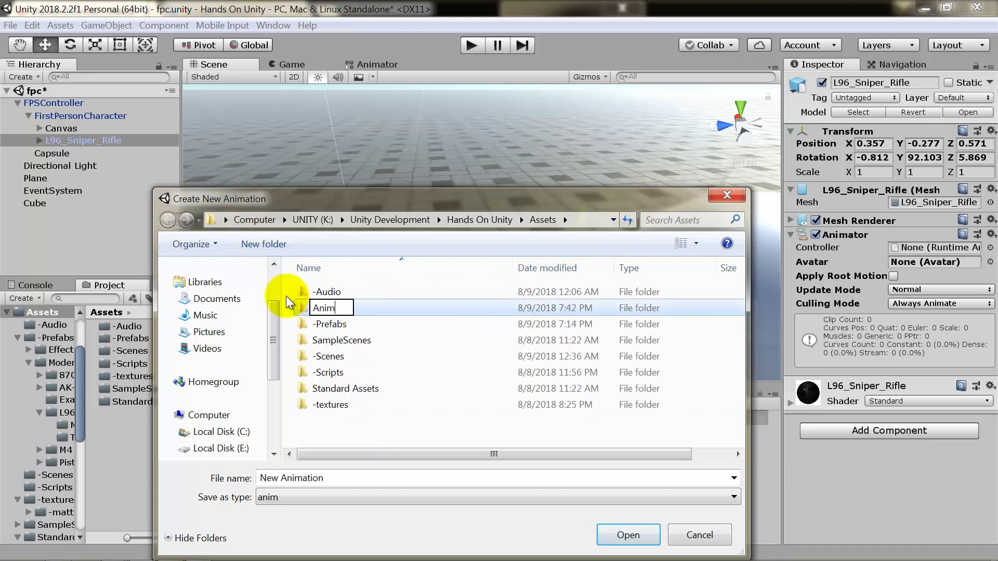
text(ations)
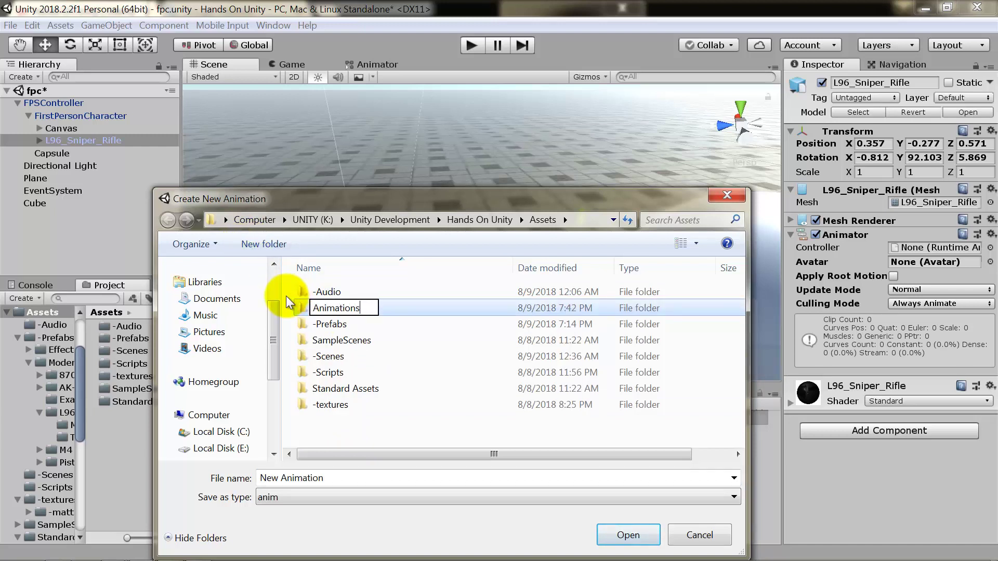
key(Home)
text(-)
key(Return)
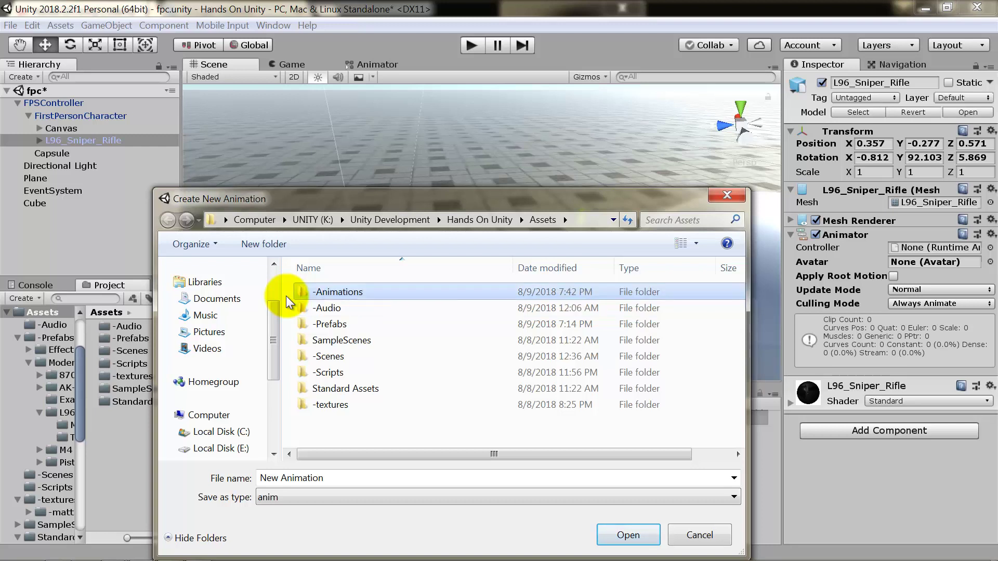
key(Return)
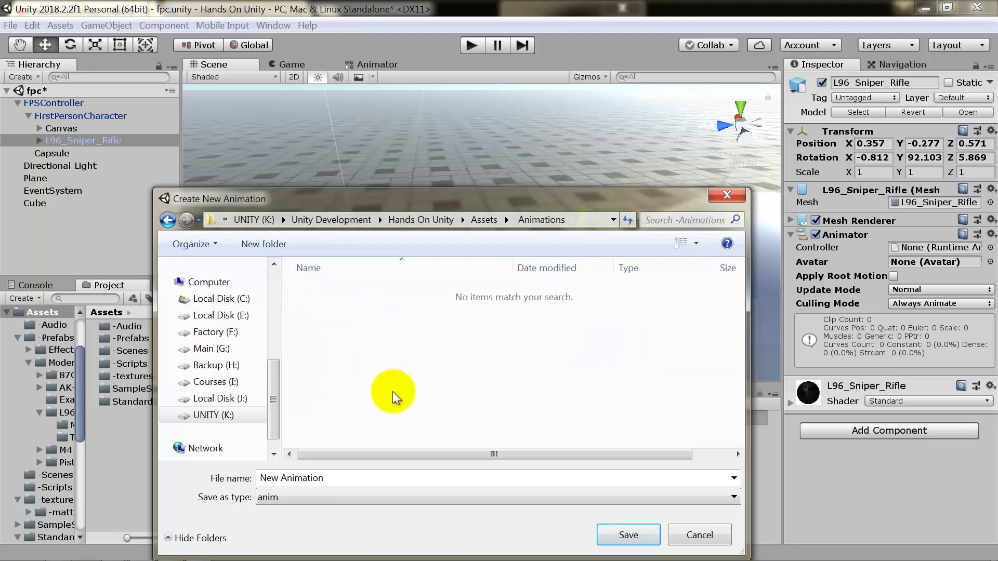
- Save the clip there as Sniper_Idel
triple_click(344, 472)
text(Sldel)
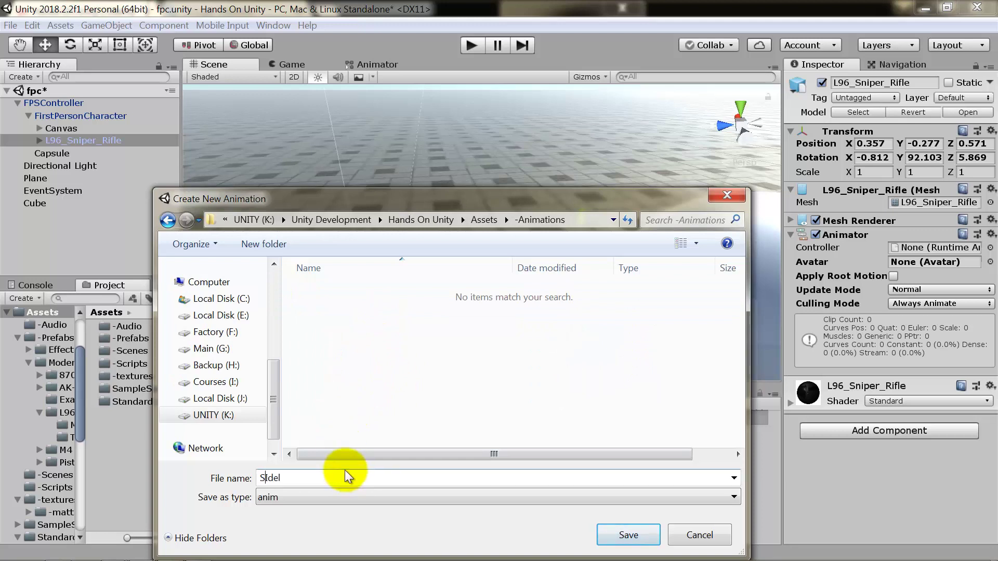
text(niper)
text(_)
key(Return)
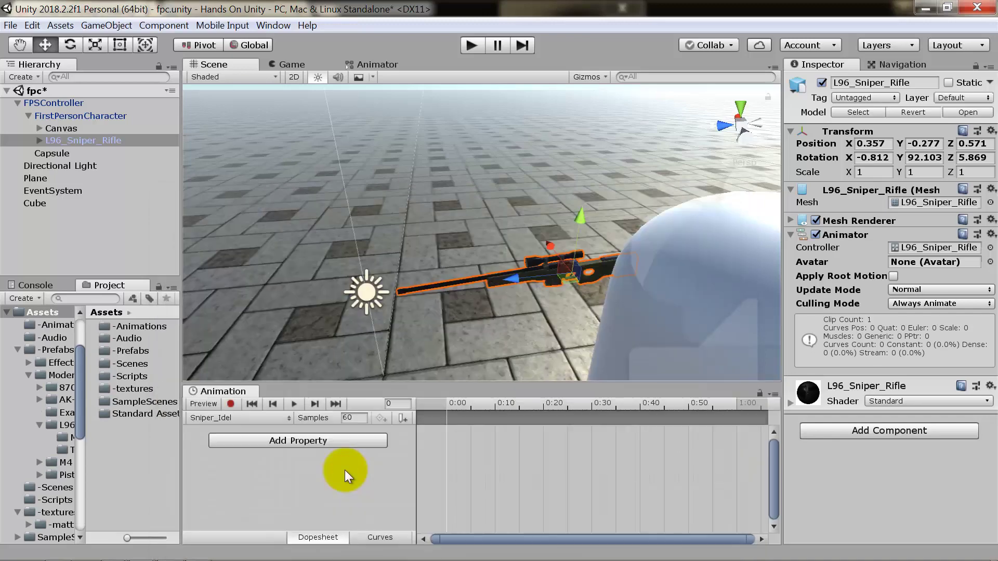
- Turn on recording and move the playhead to frame 25, ready to edit Position X
click(231, 404)
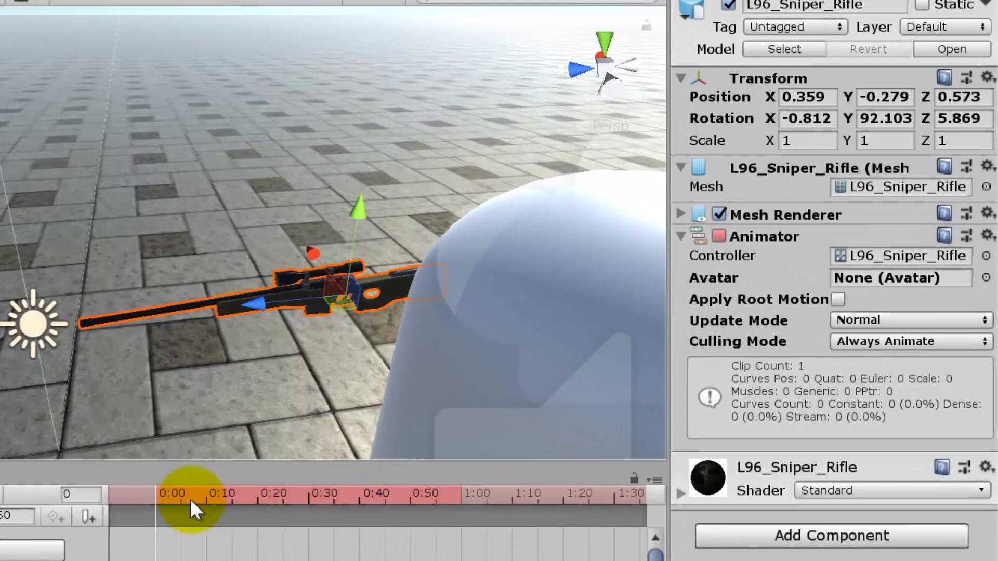
mouse_move(191, 499)
mouse_down()
mouse_move(466, 492)
mouse_move(181, 503)
mouse_up()
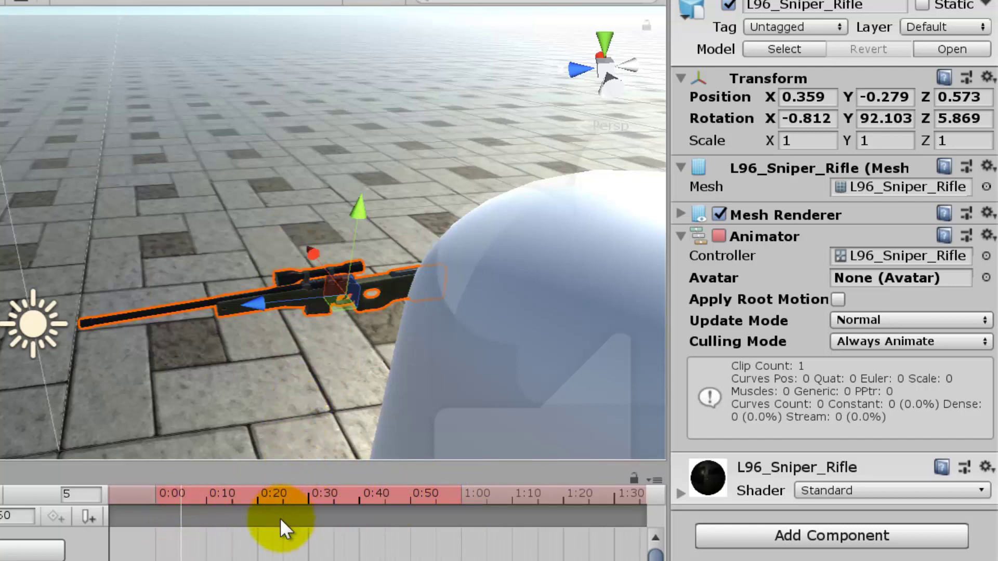
click(284, 502)
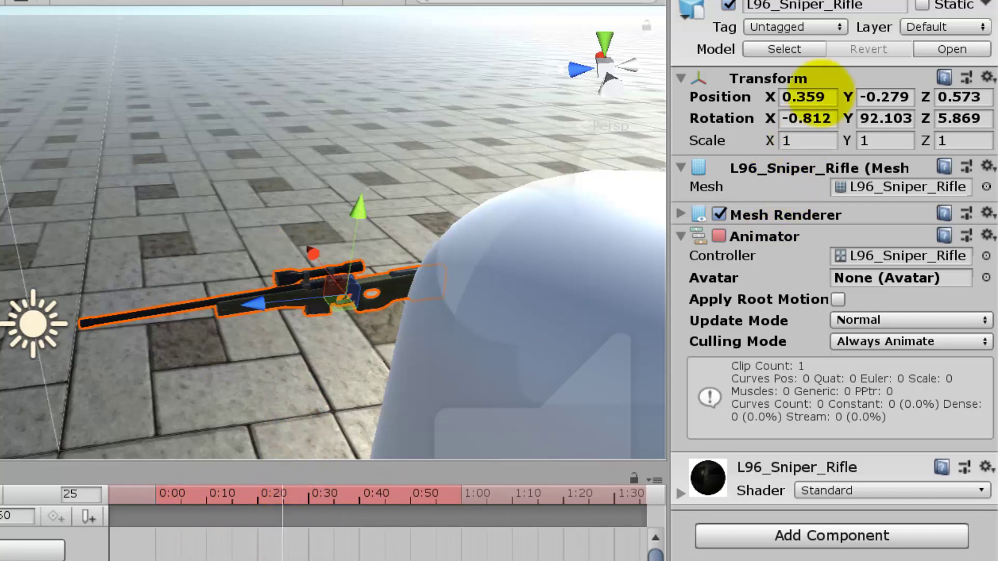
click(820, 96)
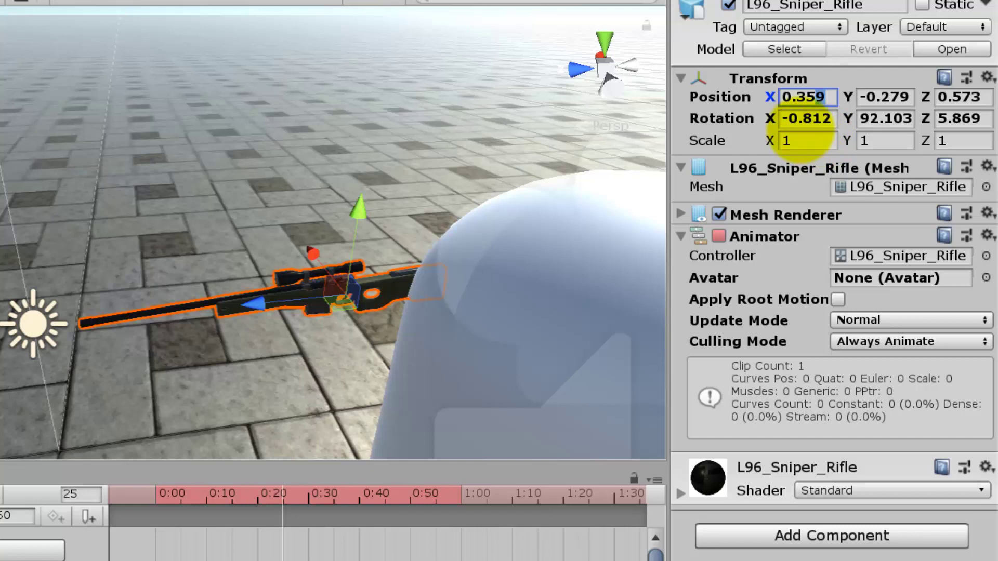
- At frame 25, key the rifle's position to X 0.357, Y -0.277, Z 0.571
text(0.357)
key(Return)
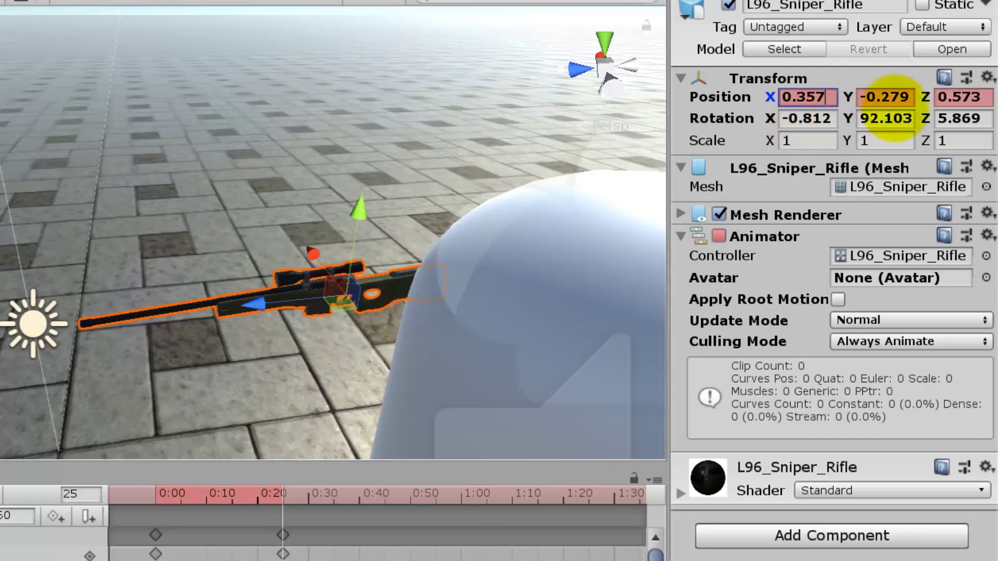
click(902, 98)
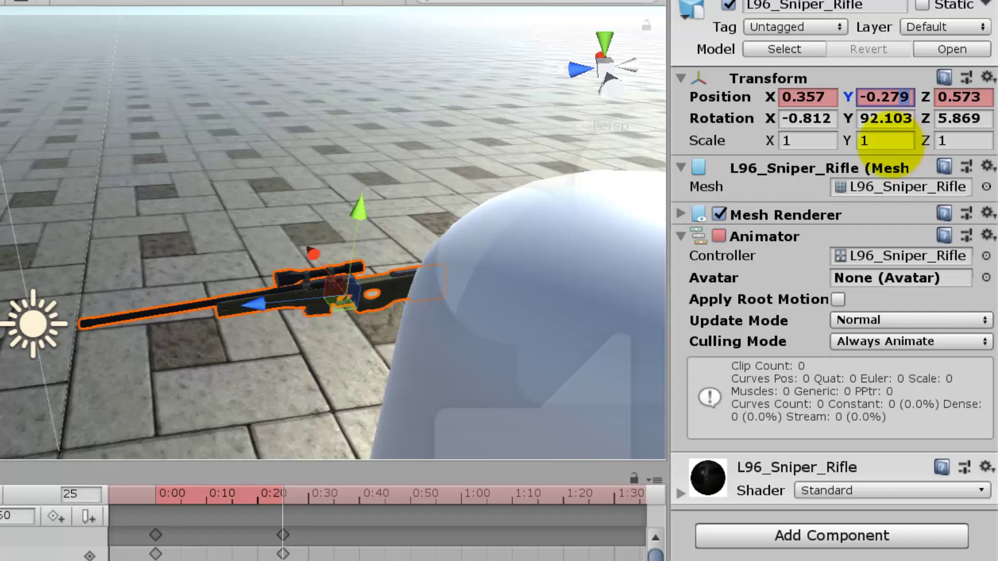
key(Delete)
text(7)
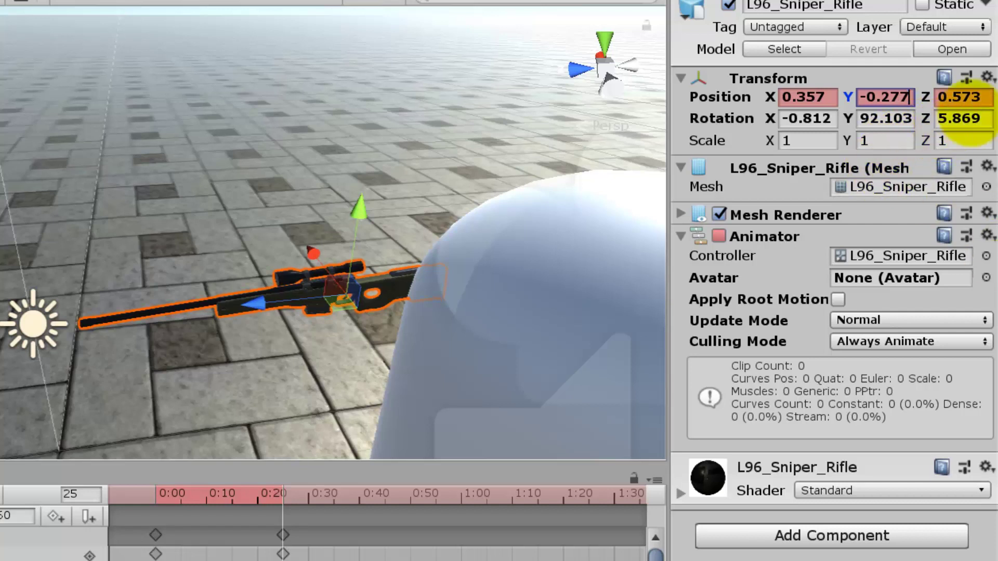
click(962, 98)
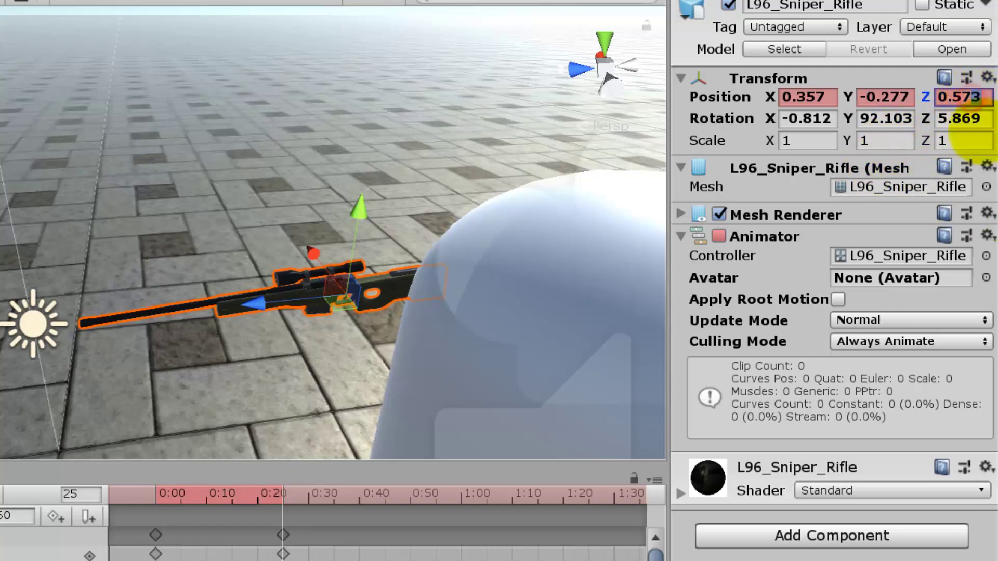
text(1)
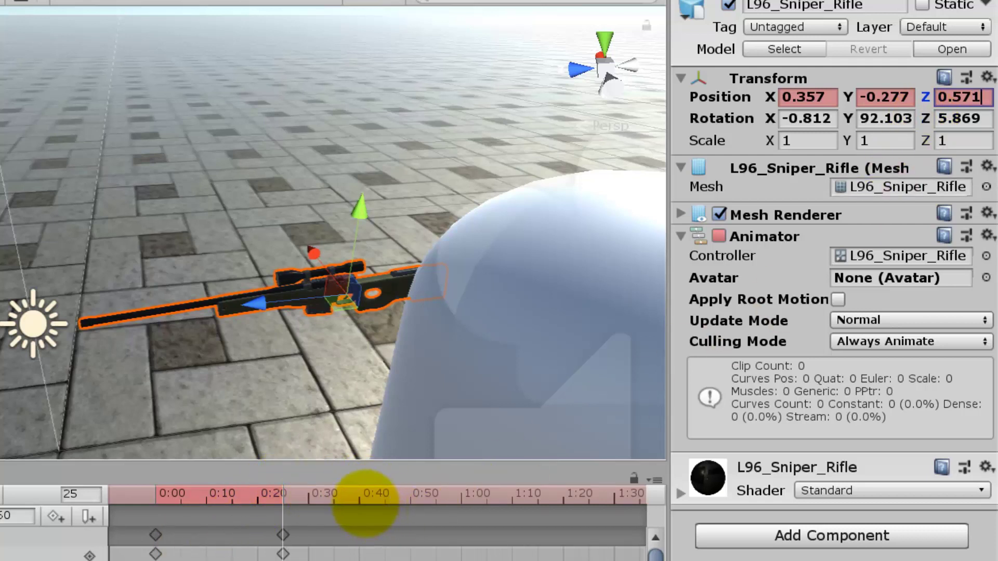
- At frame 46, key Position X 0.359 and Position Z 0.573
click(364, 502)
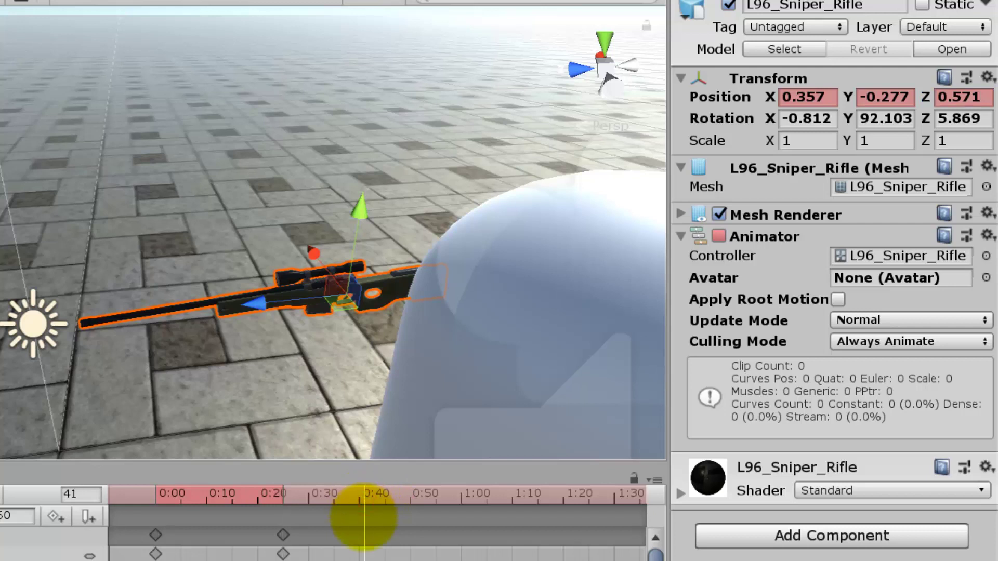
click(389, 503)
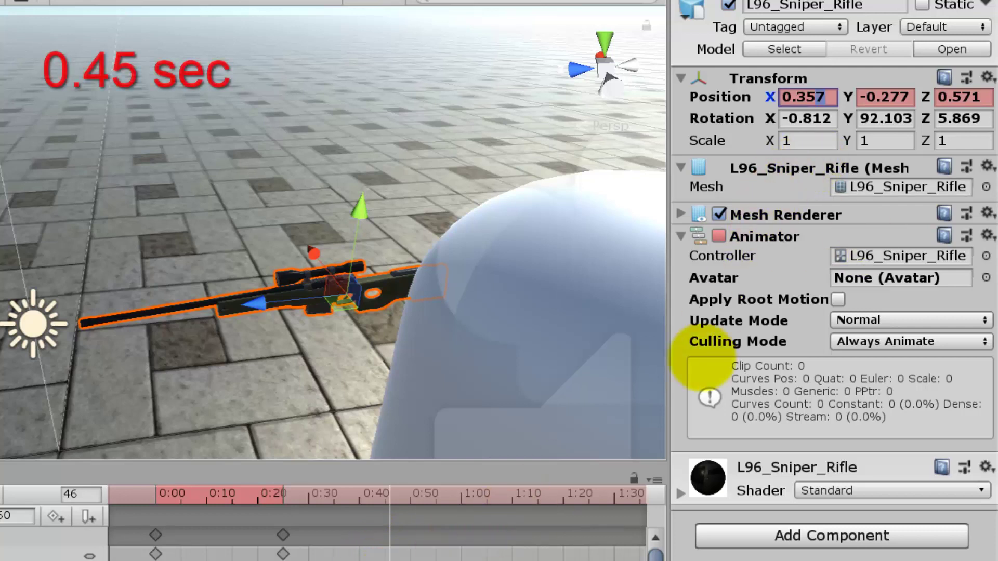
text(9)
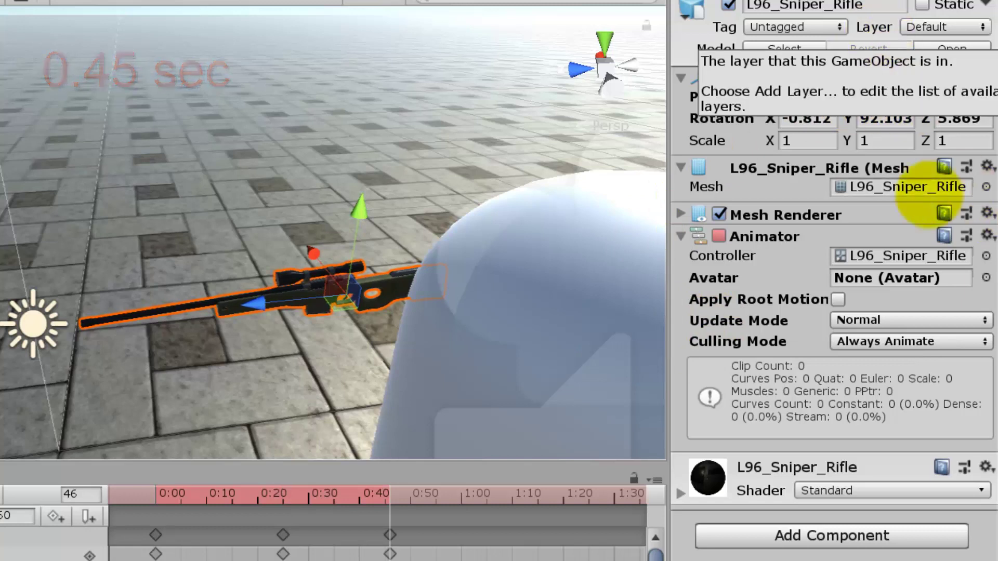
click(971, 97)
text(359)
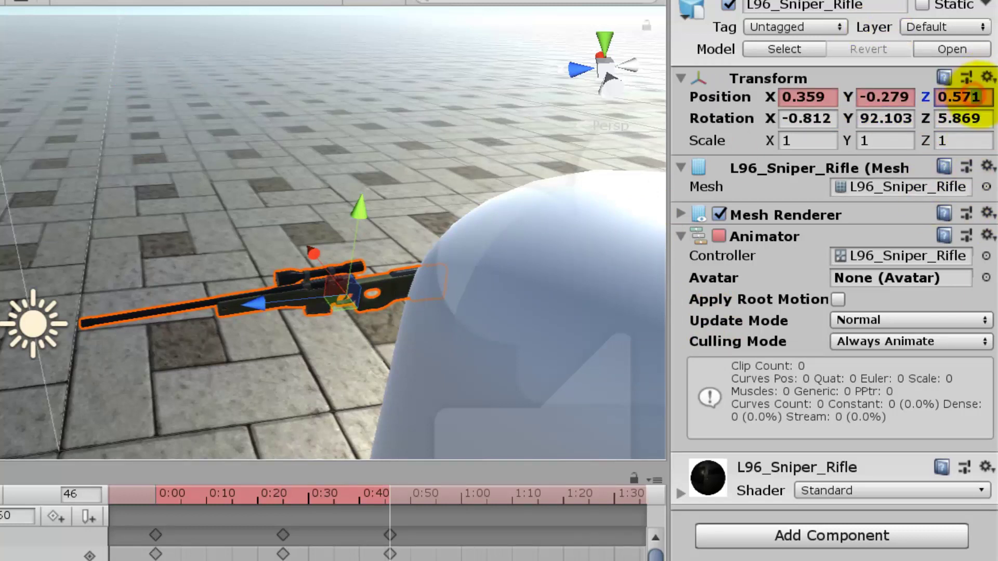
click(446, 520)
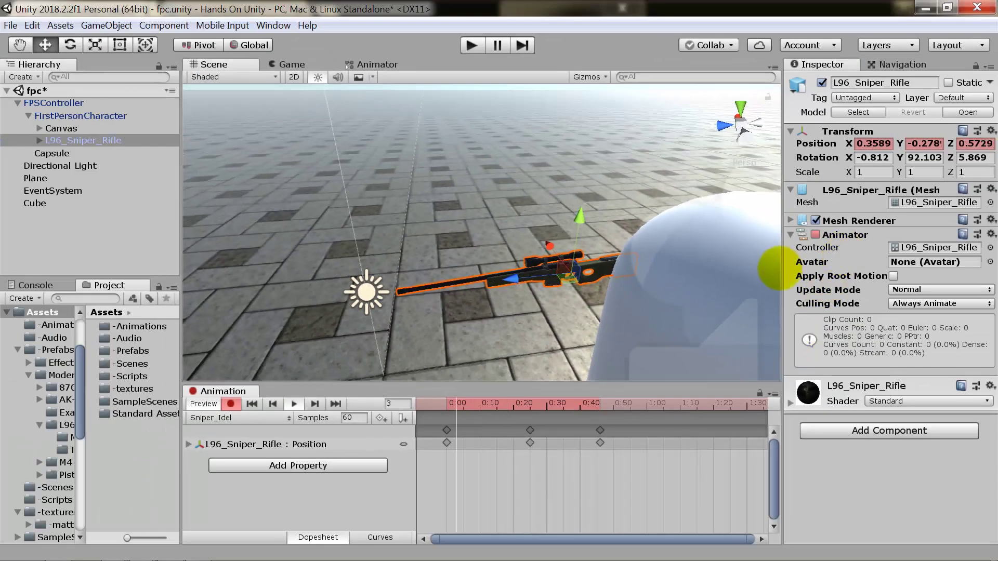
- Preview the idle animation, stop recording, and collapse the Animator component
click(271, 418)
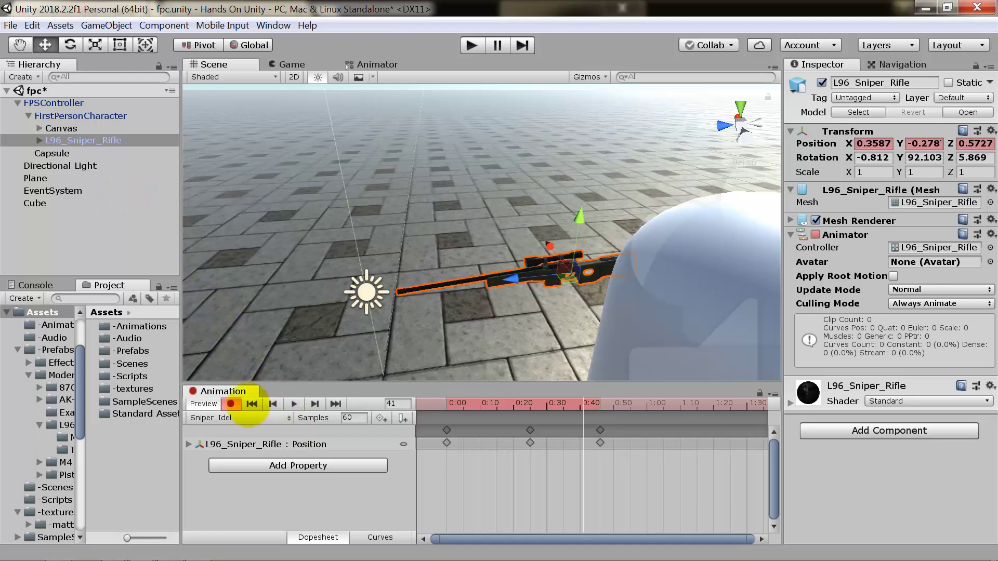
click(229, 403)
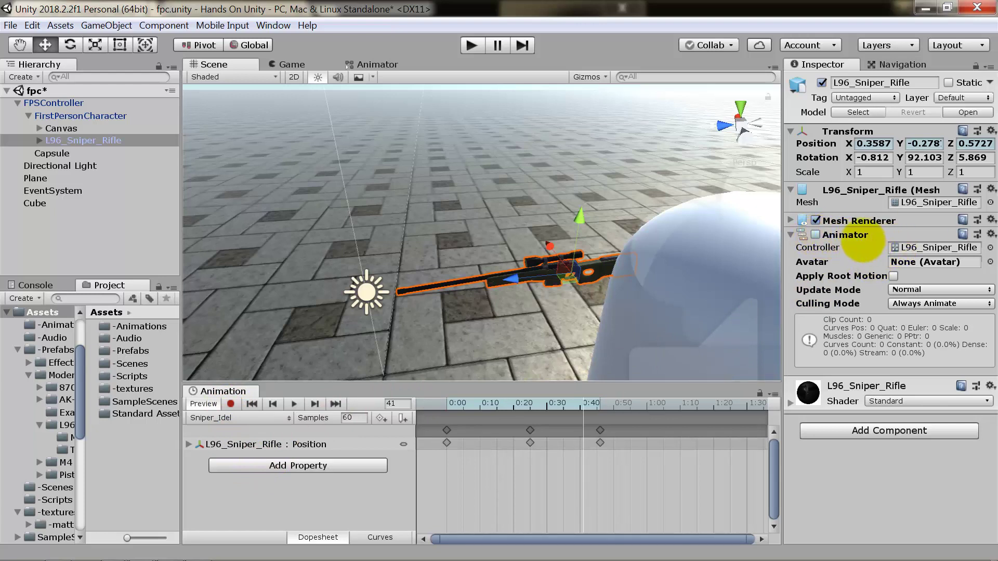
click(851, 236)
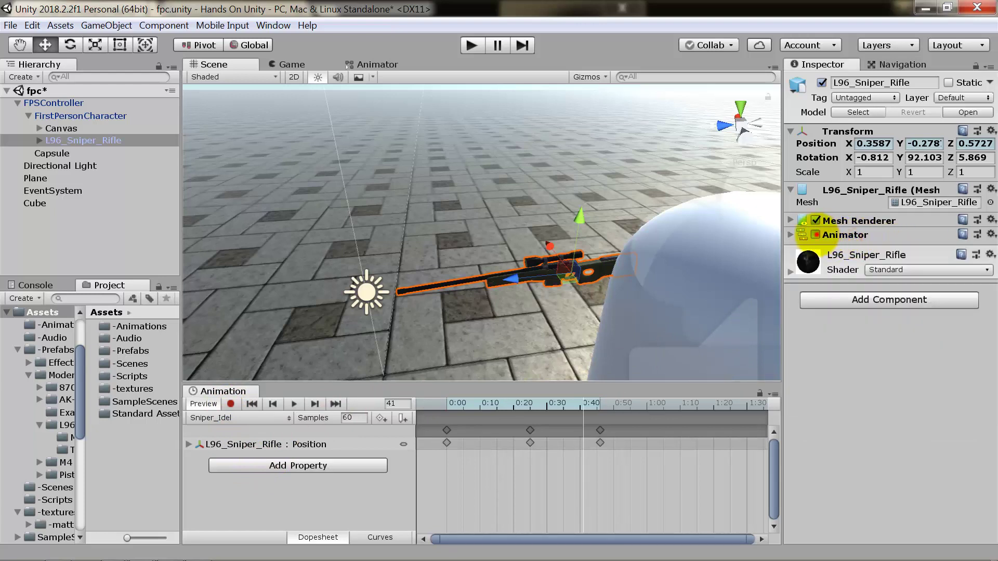
- Open the rifle's animator controller, place Sniper_Idel just below Entry, and enter Play mode
click(853, 234)
double_click(905, 249)
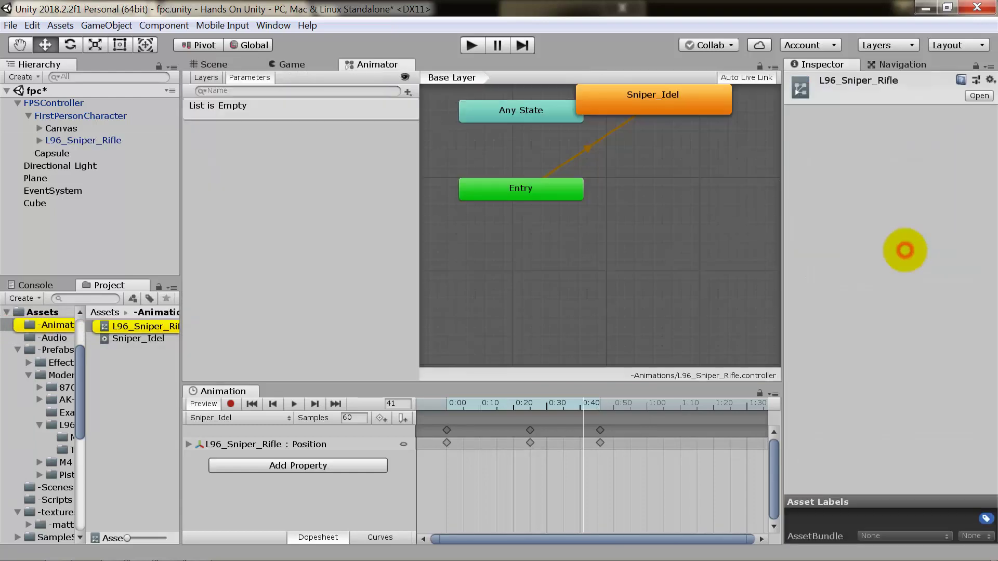
mouse_move(660, 99)
mouse_down()
mouse_move(541, 286)
mouse_move(529, 273)
mouse_up()
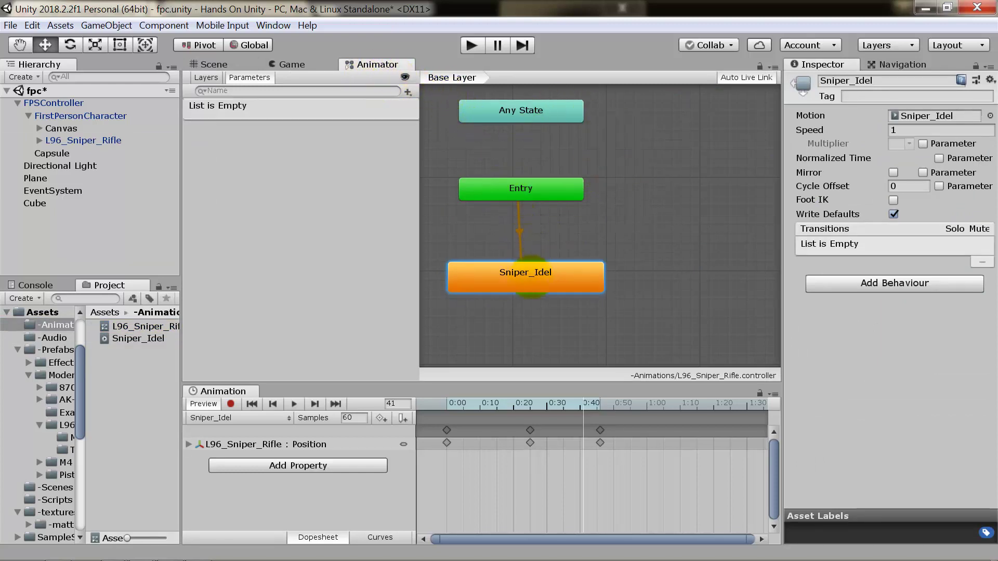
drag(531, 278, 532, 241)
click(463, 46)
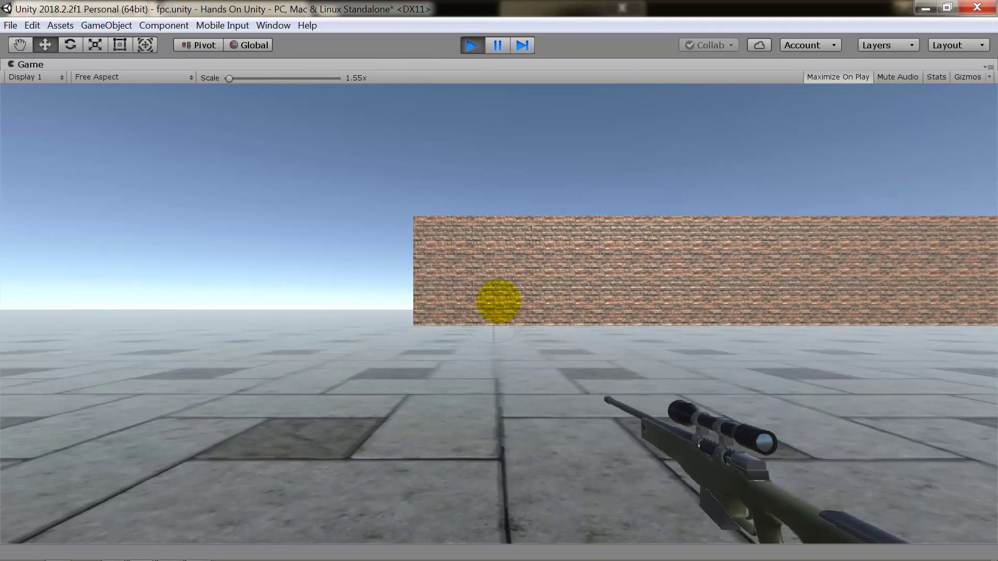
- Exit Play mode and select the Sniper_Idel state in the Animator graph
key(ctrl+p)
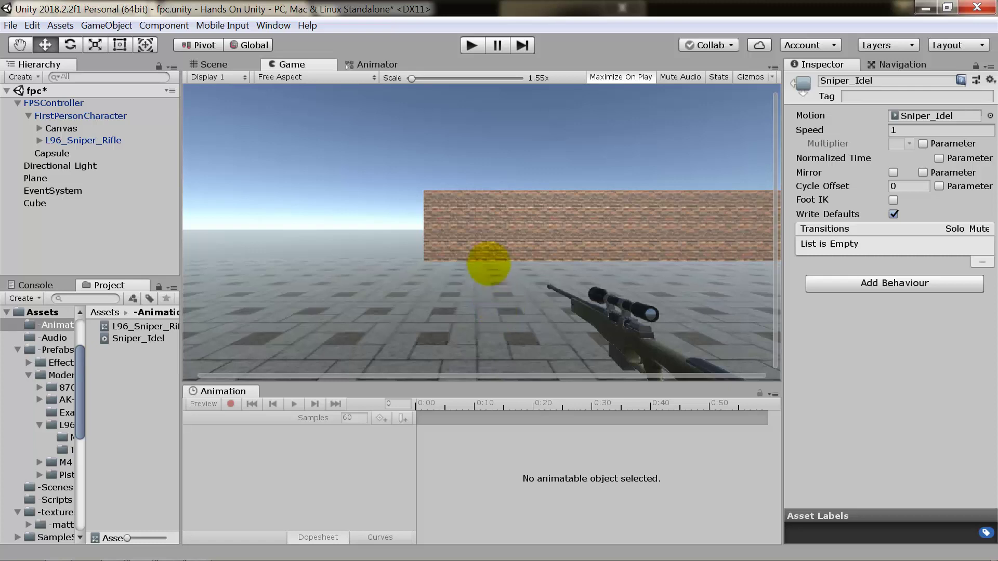
click(394, 63)
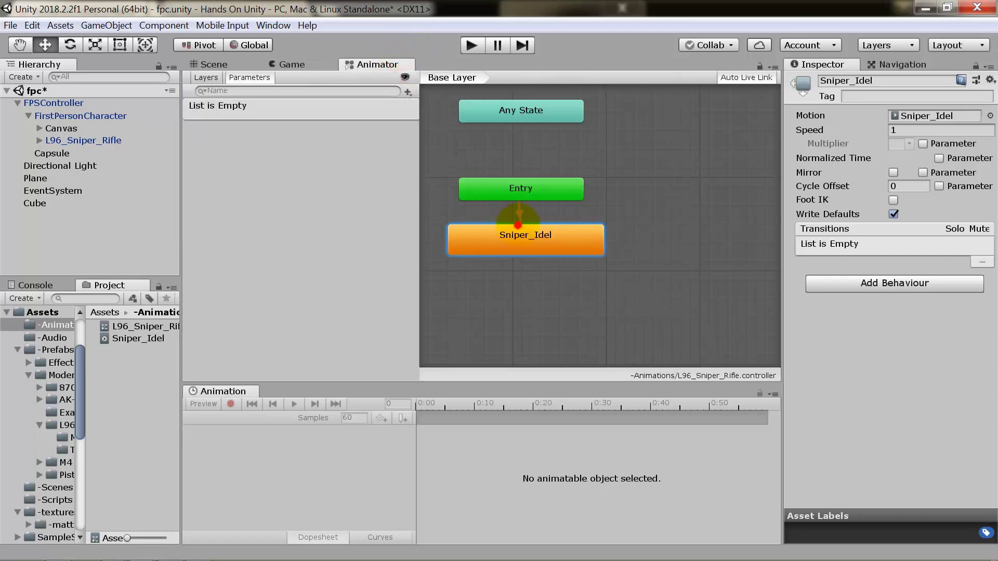
double_click(518, 224)
click(525, 234)
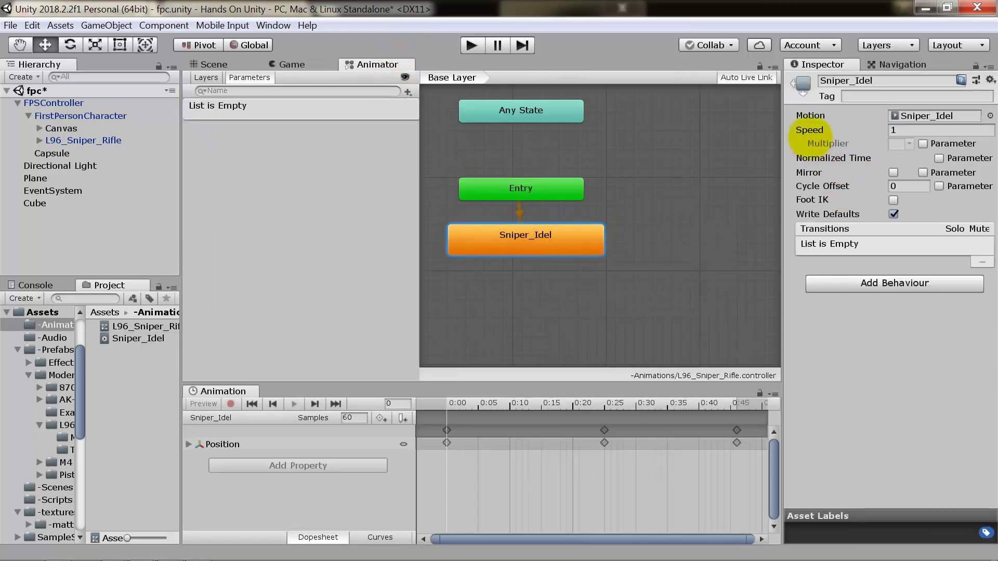
click(563, 234)
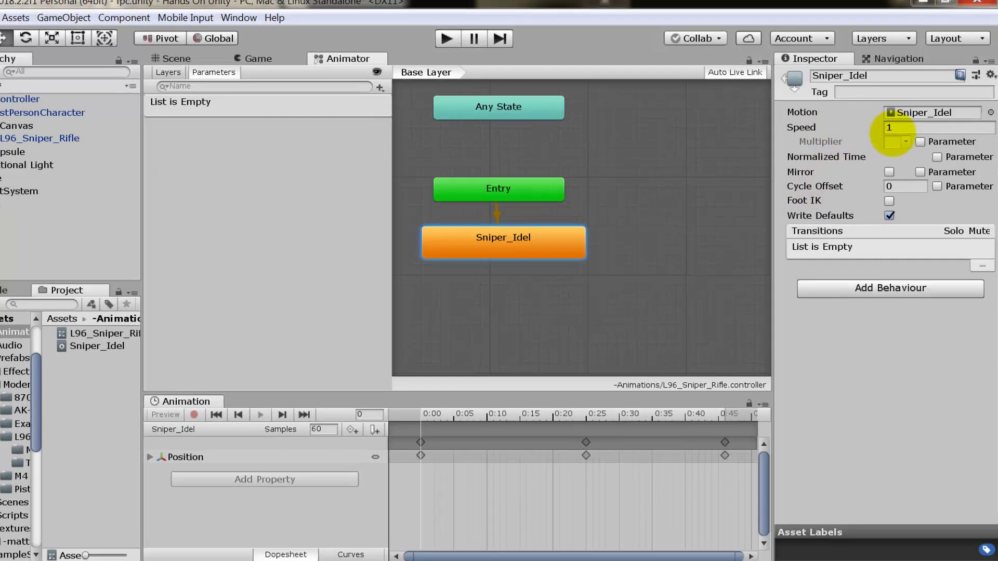
- Set Sniper_Idel's Speed to 0.5, enter Play mode, and fire at the yellow sphere
click(899, 130)
text(0.5)
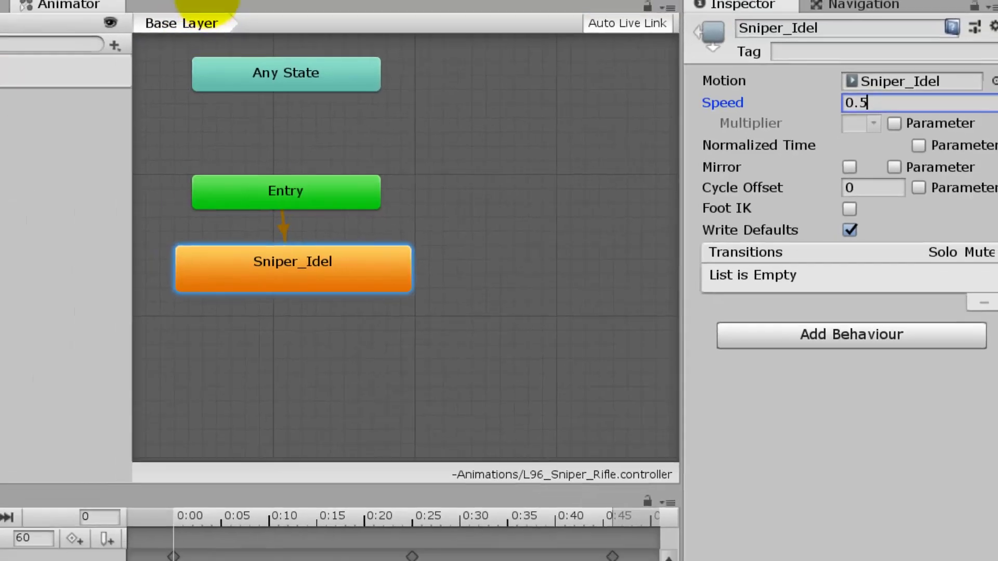
click(471, 45)
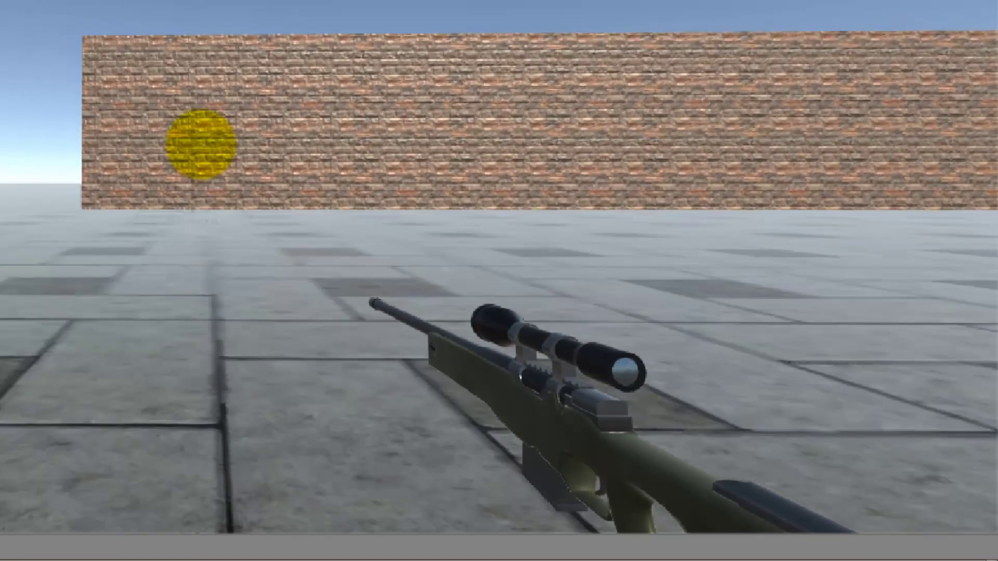
click(193, 195)
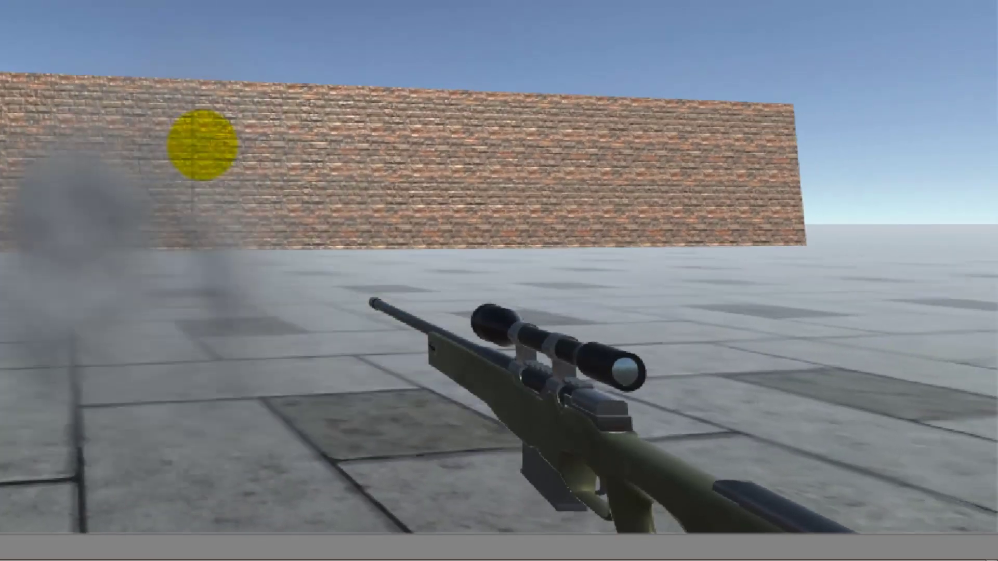